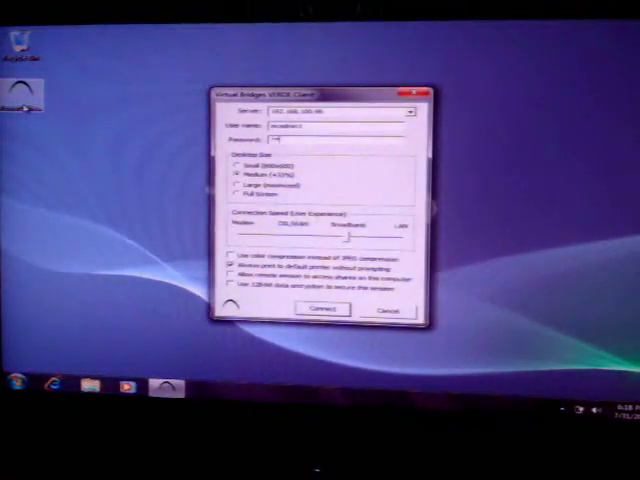
{"action": "type", "text": "swor"}
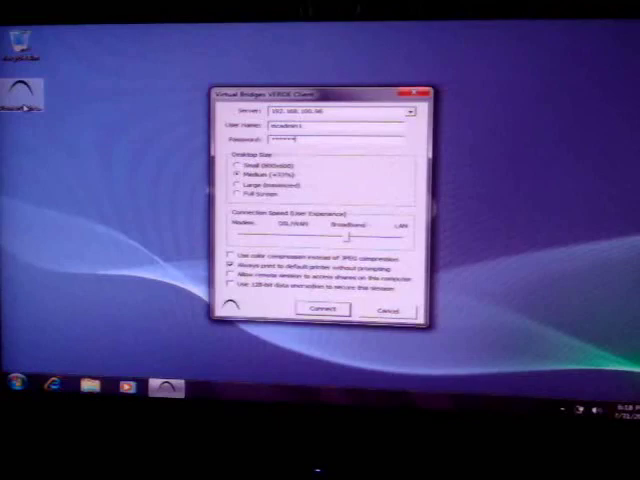
Connect to the remote Ubuntu desktop from the VERDE login window
{"action": "left_click", "coordinate": [324, 308]}
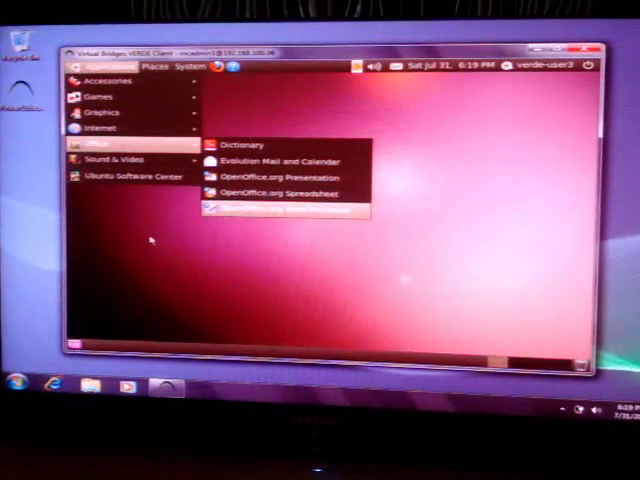
Dismiss the Applications menu and close the Ubuntu session window
{"action": "left_click", "coordinate": [288, 208]}
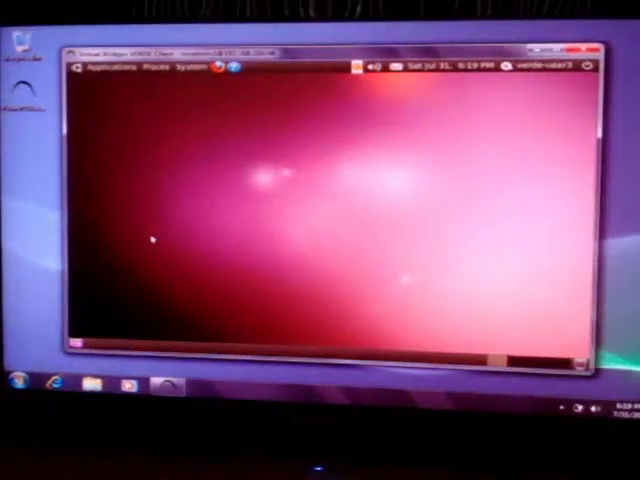
{"action": "left_click", "coordinate": [588, 52]}
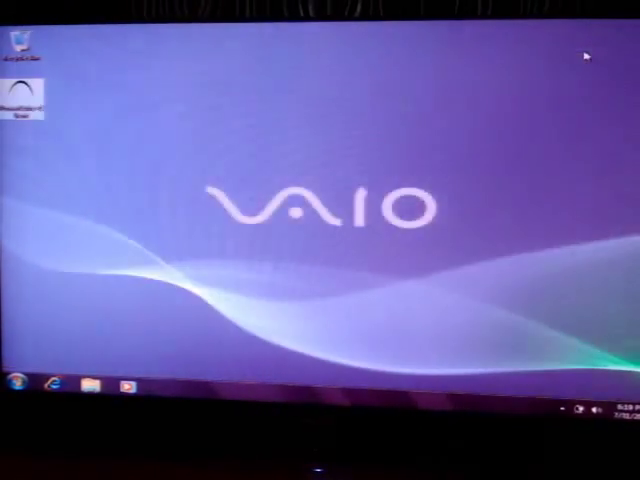
Relaunch VERDE Client from its desktop icon to sign in again
{"action": "double_click", "coordinate": [25, 96]}
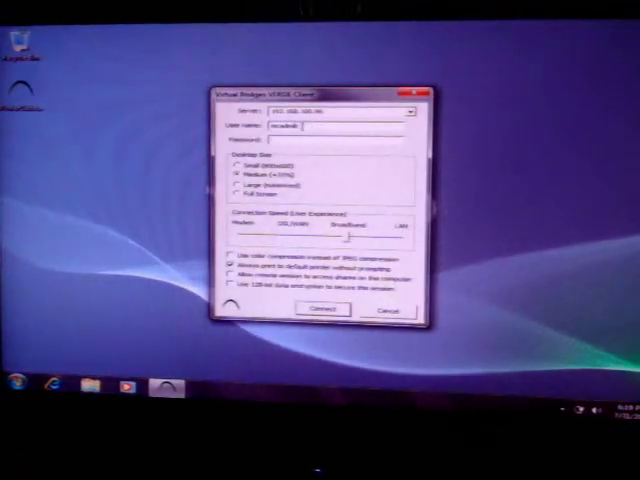
{"action": "type", "text": "k"}
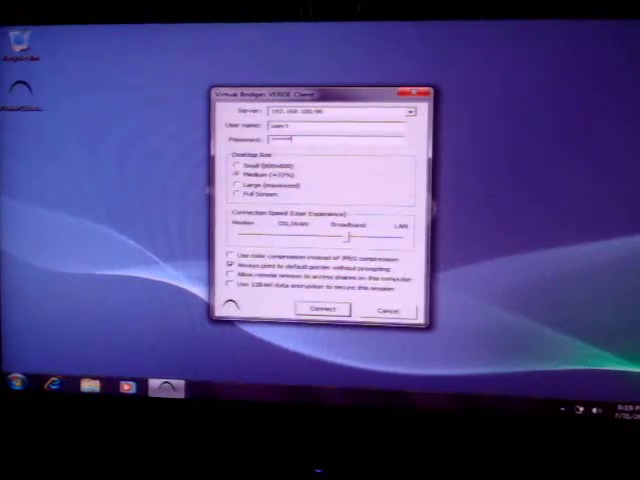
{"action": "type", "text": "a"}
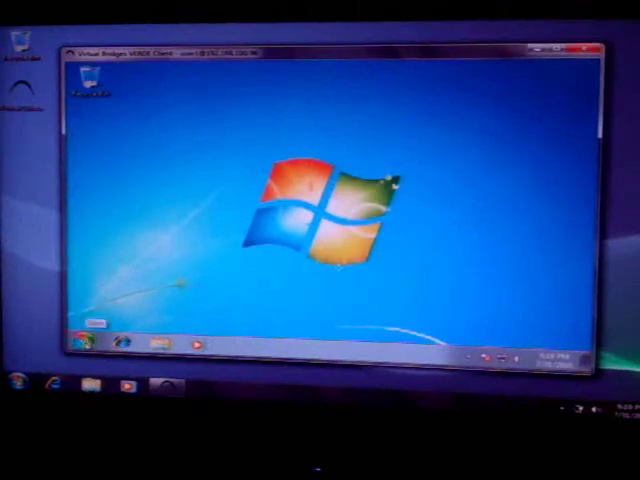
{"action": "left_click", "coordinate": [84, 342]}
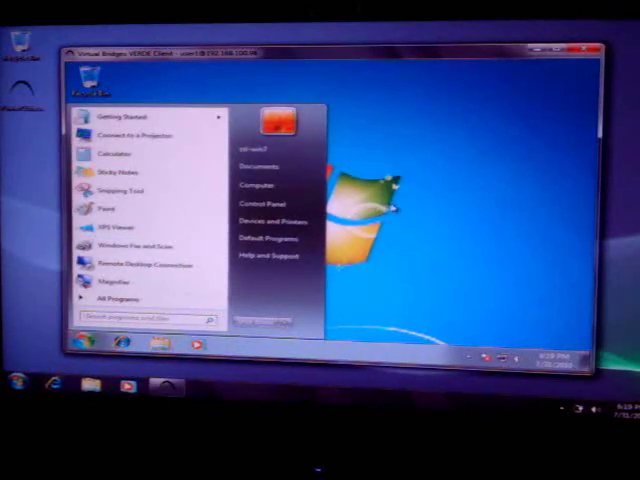
{"action": "key", "text": "Escape"}
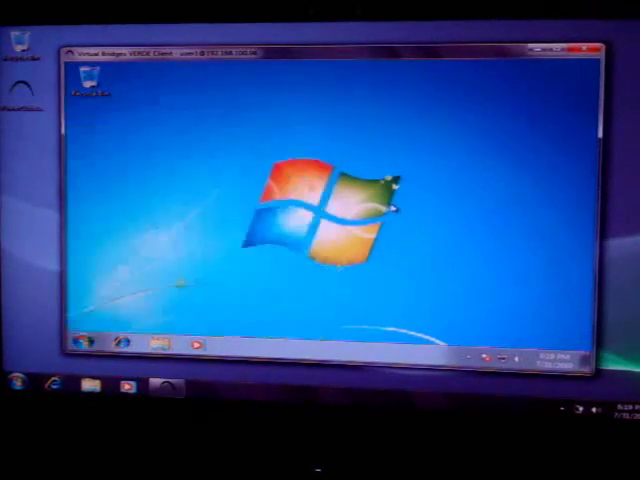